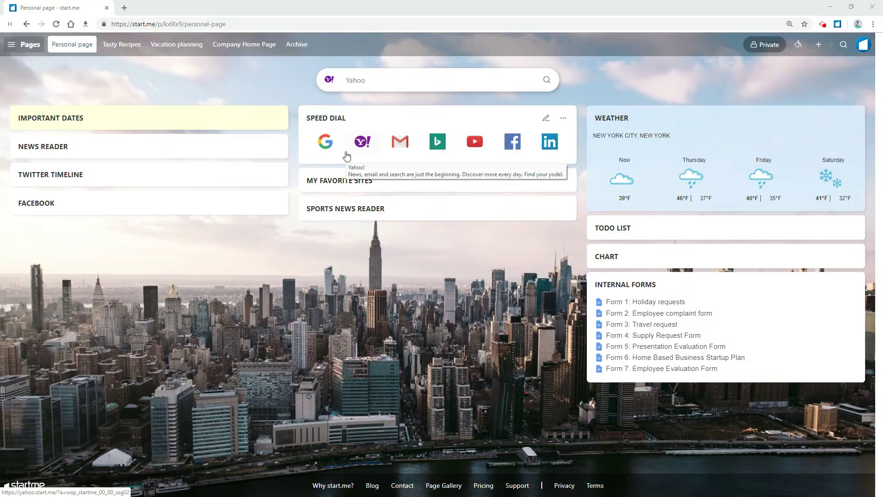
# - Launch Google from the speed dial, move Gmail after Bing, and expand the Chart widget
pyautogui.click(328, 145)
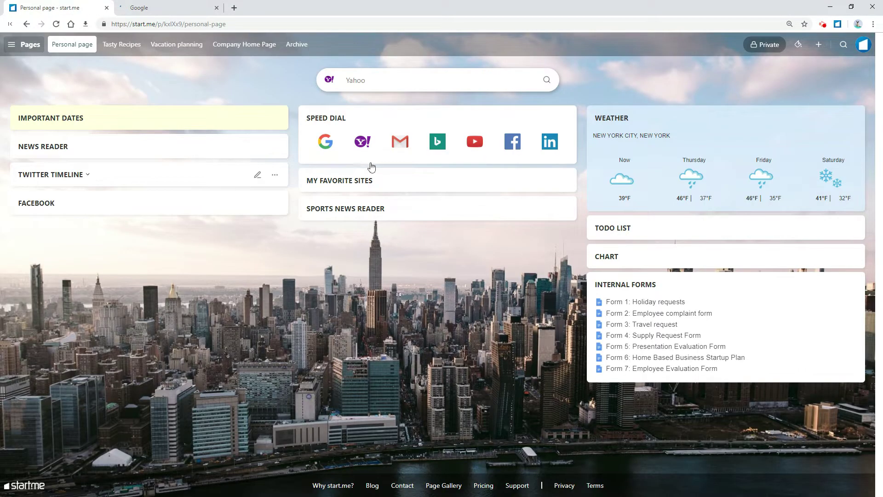
pyautogui.moveTo(404, 147); pyautogui.dragTo(451, 145)
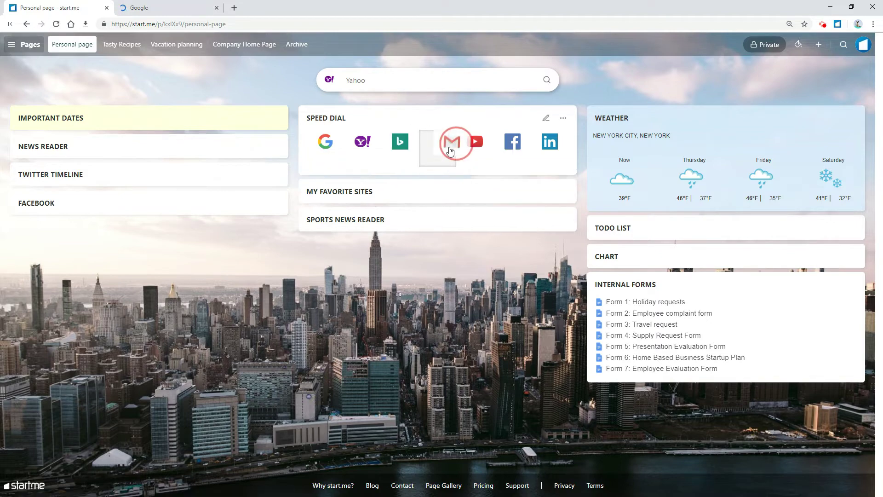
pyautogui.click(664, 259)
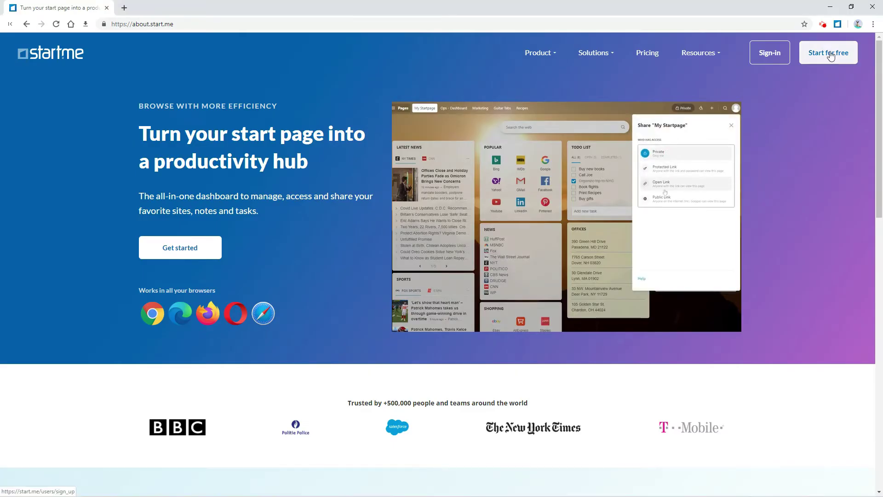
# - Begin signing up for a free start.me account via Start for free
pyautogui.click(831, 56)
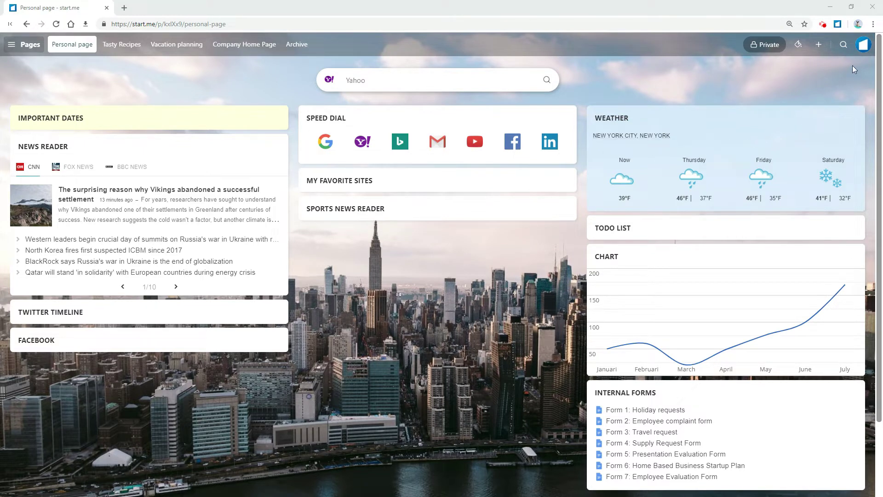
pyautogui.click(864, 45)
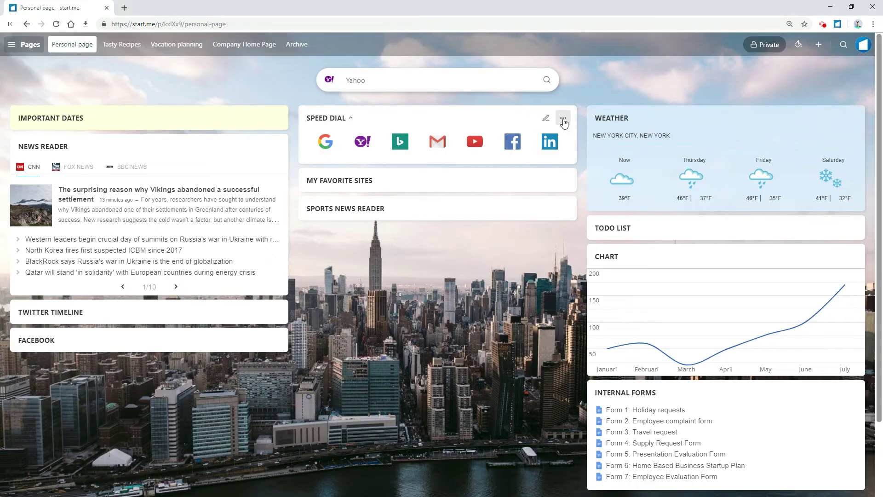
# - Change the Speed Dial display setting from icons to Cloud, then close the widget options
pyautogui.click(564, 121)
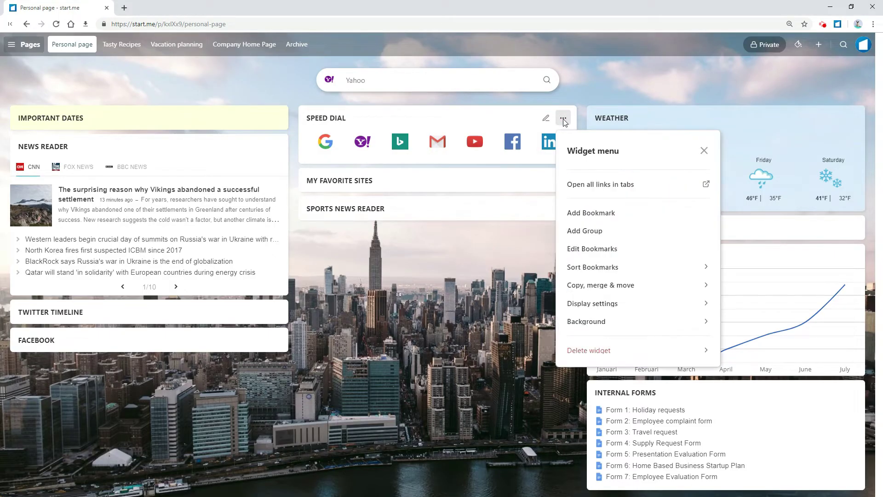
pyautogui.click(584, 303)
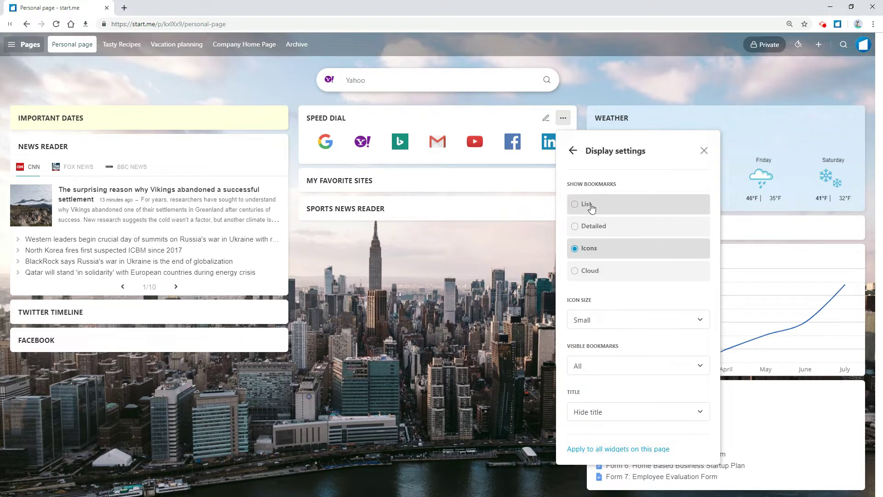
pyautogui.click(591, 205)
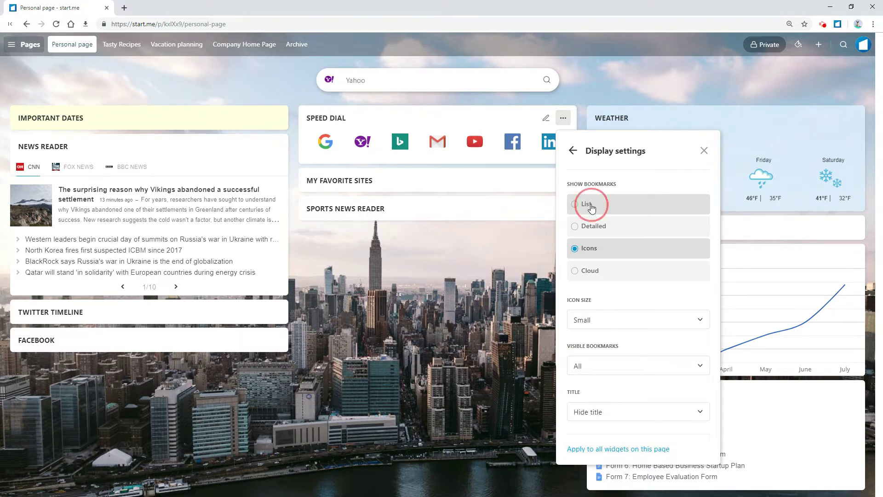
pyautogui.click(579, 271)
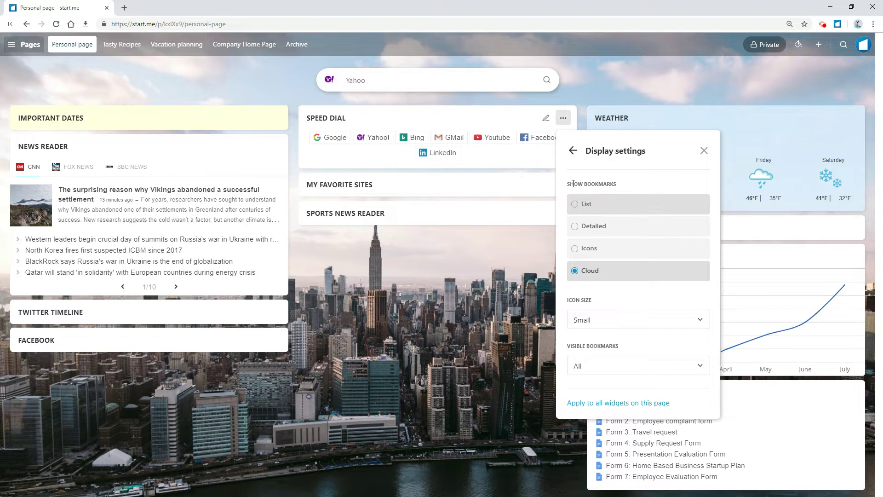
pyautogui.click(573, 150)
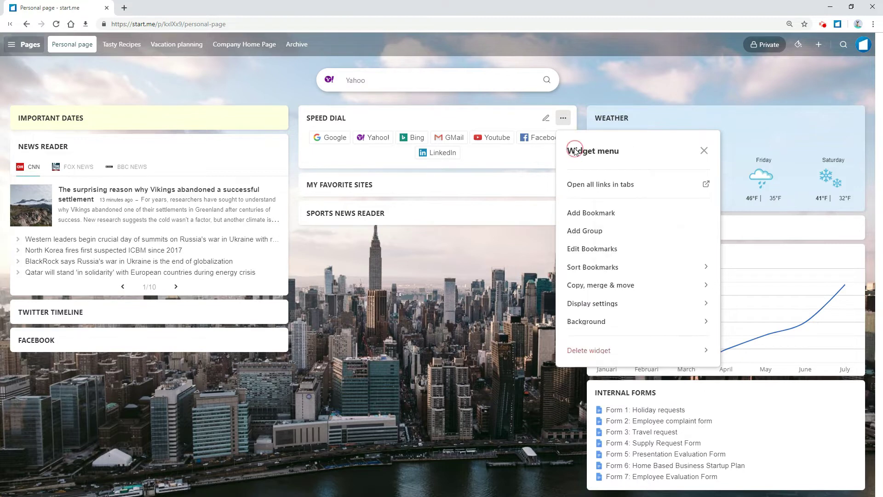
pyautogui.click(486, 257)
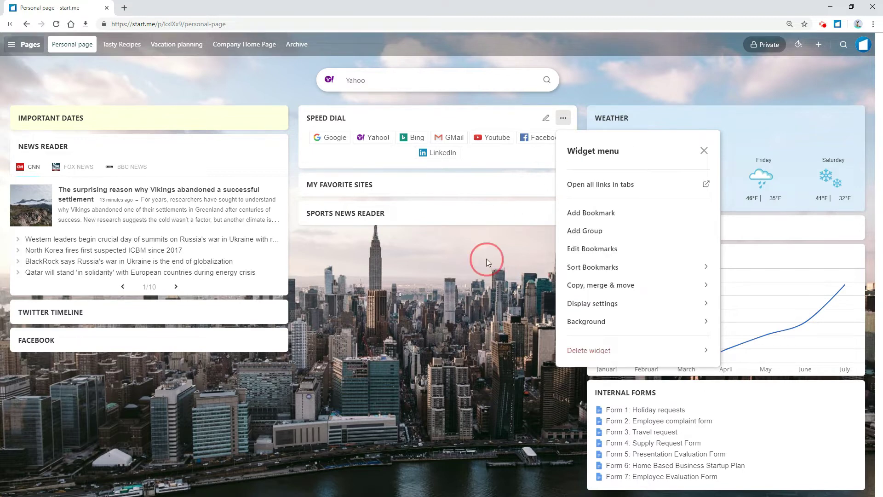
# - Bring up the Add to start.me extension and show FOX NEWS headlines in the News reader
pyautogui.click(839, 25)
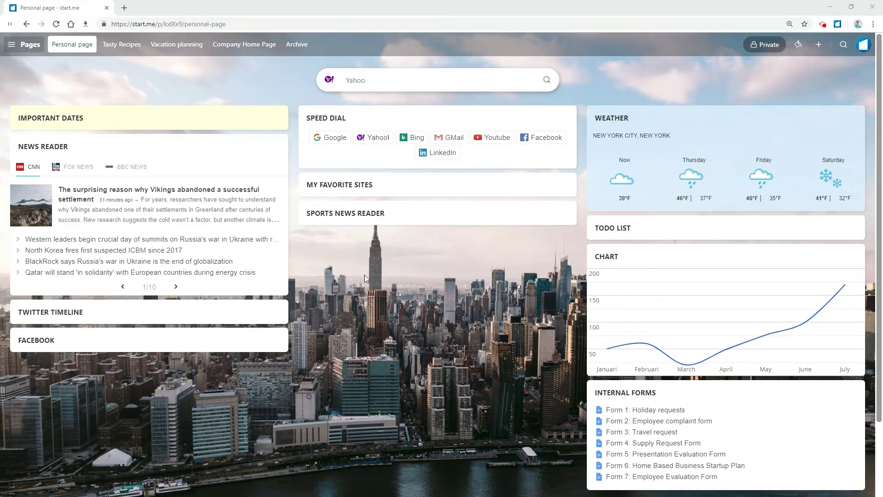
pyautogui.click(82, 169)
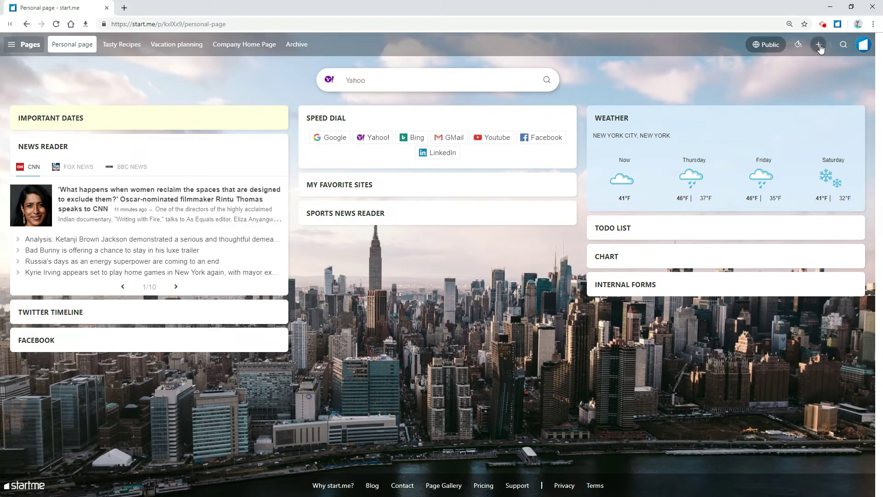
# - Bring up the Add widgets panel listing available widgets
pyautogui.click(819, 46)
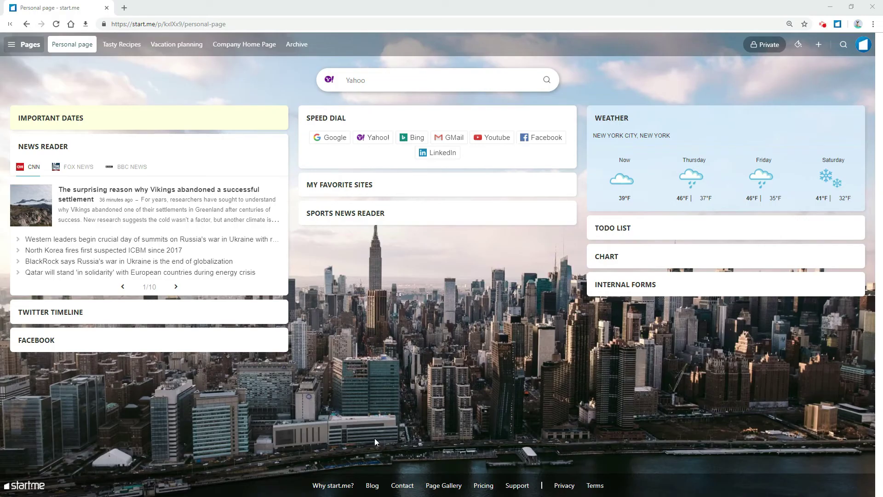
# - Change the Personal page's access from Private to Public Link
pyautogui.click(771, 44)
pyautogui.click(750, 177)
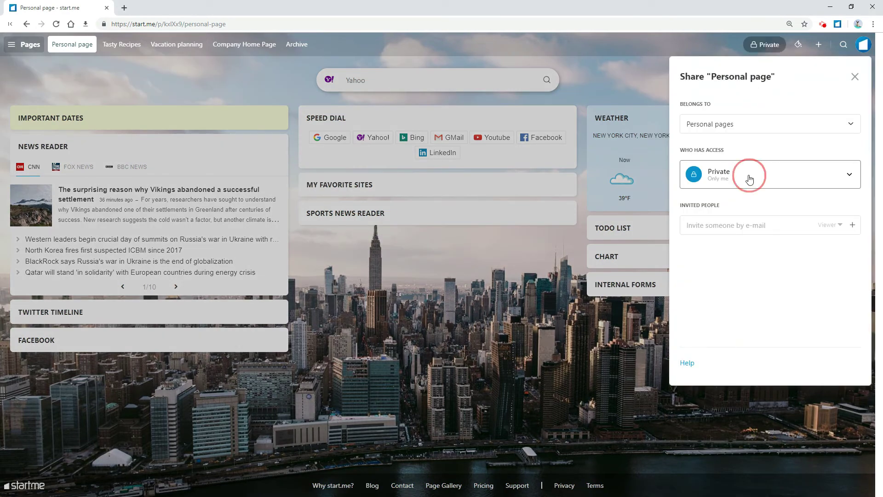
pyautogui.click(730, 260)
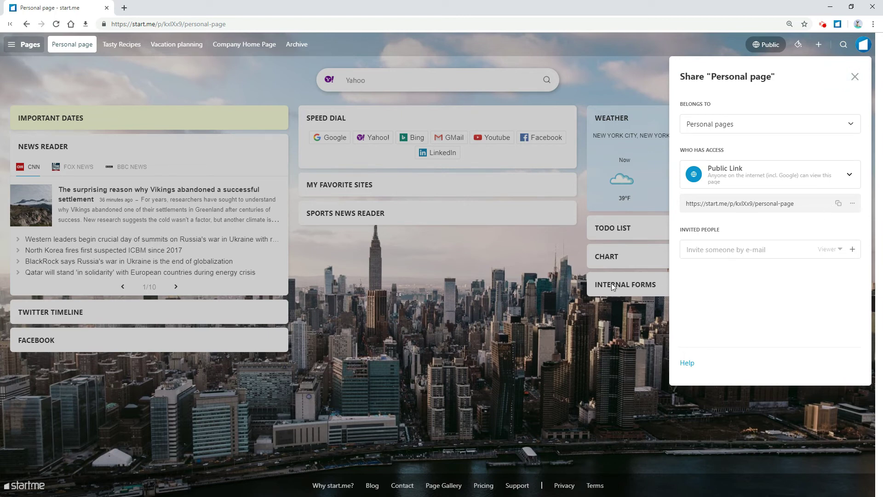
# - Go to the Page Gallery of community-built start pages from the footer
pyautogui.click(453, 486)
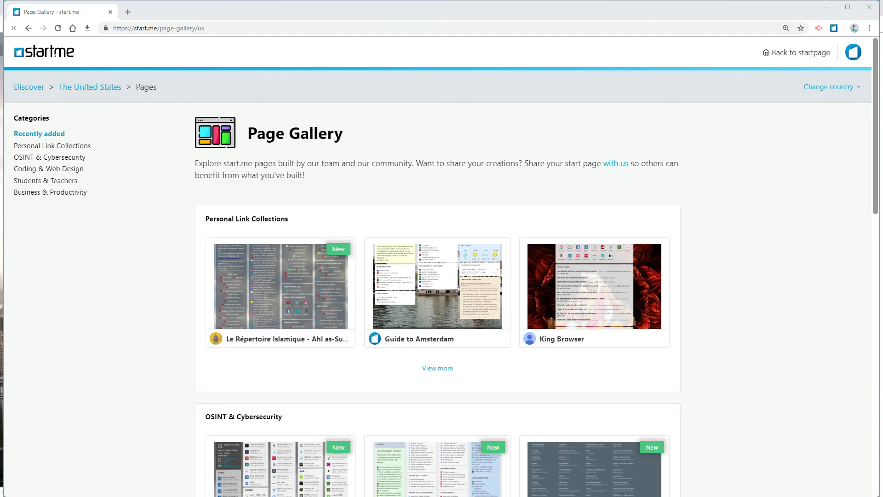